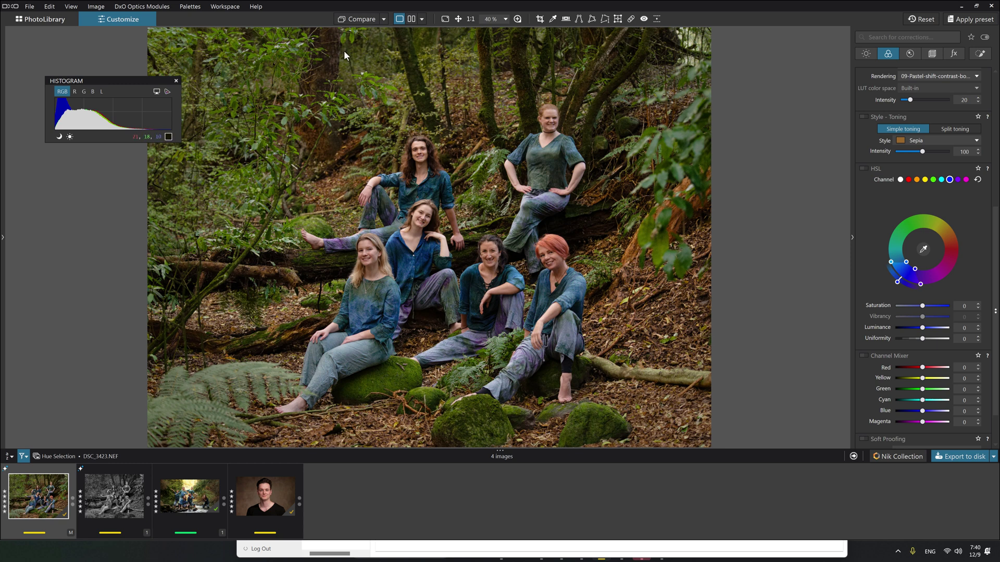
# Step: Preview the forest photo's uncorrected original and briefly view its black-and-white copy
pyautogui.click(363, 17)
pyautogui.click(363, 18)
pyautogui.click(383, 19)
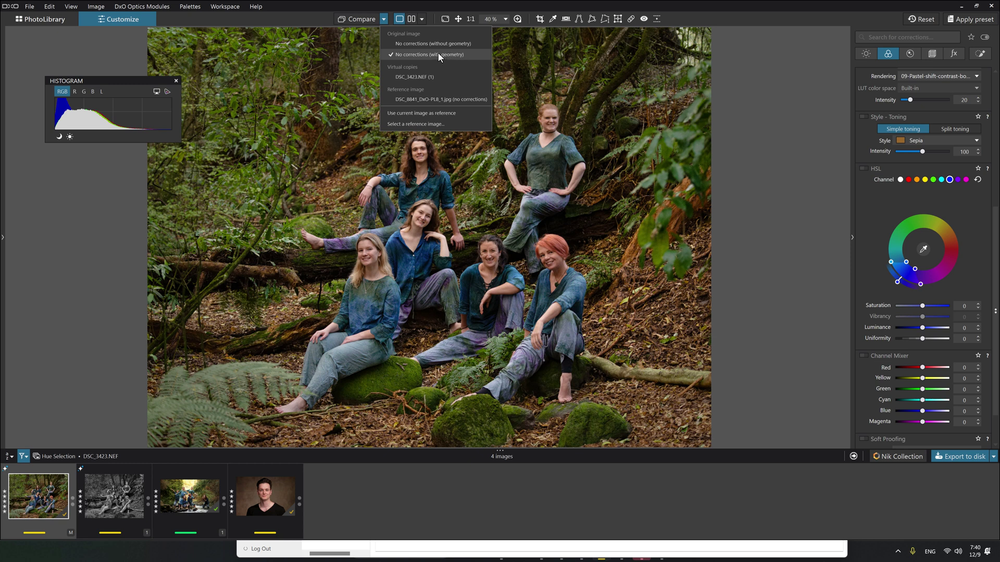
pyautogui.click(307, 18)
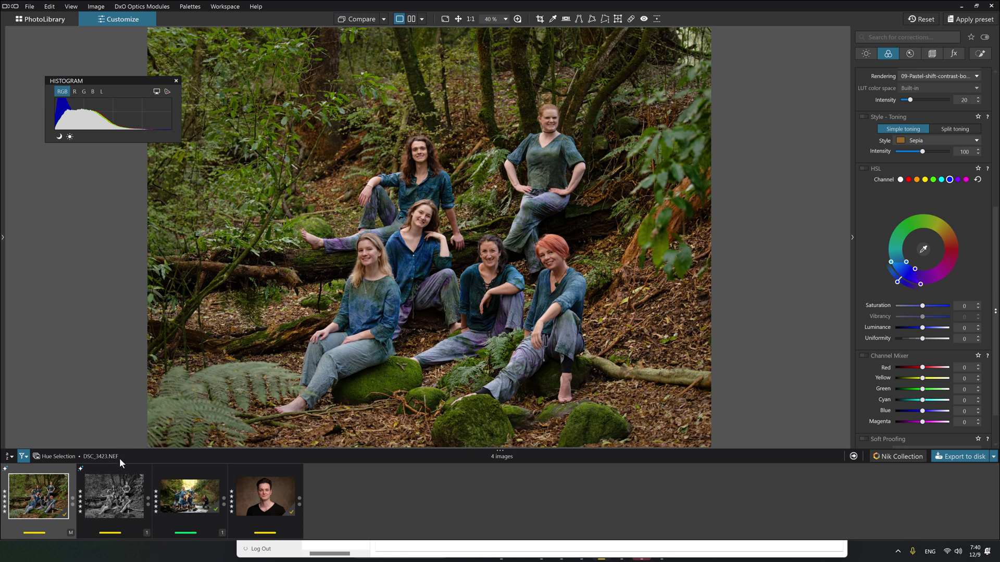
pyautogui.click(117, 499)
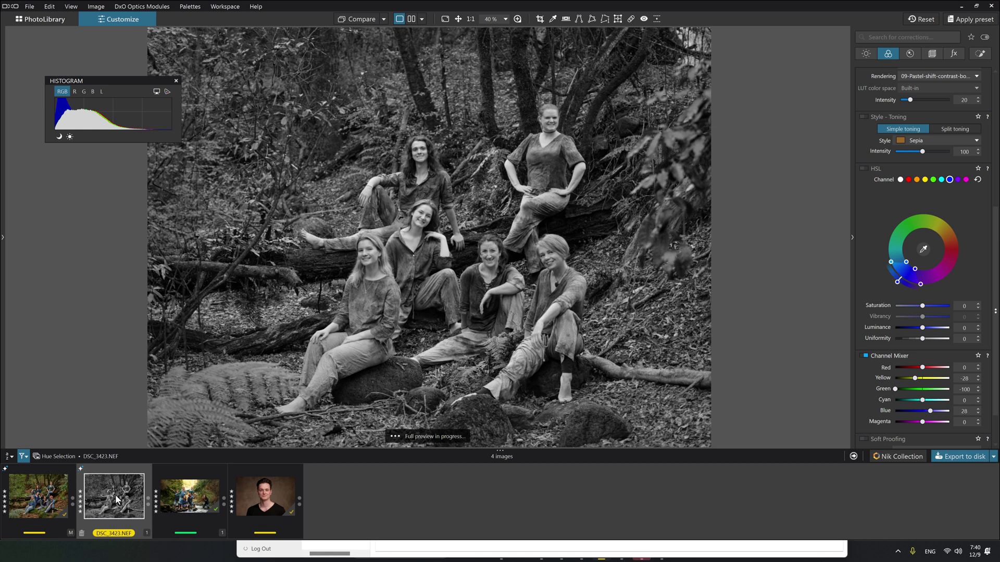
pyautogui.click(46, 497)
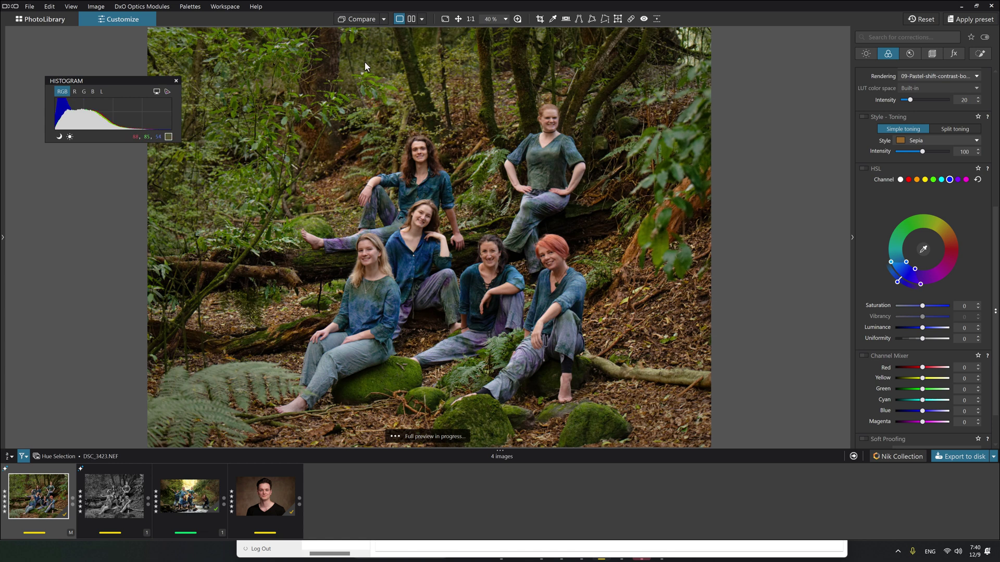
# Step: Compare the forest photo with its black-and-white virtual copy, side by side and then in single view
pyautogui.click(383, 19)
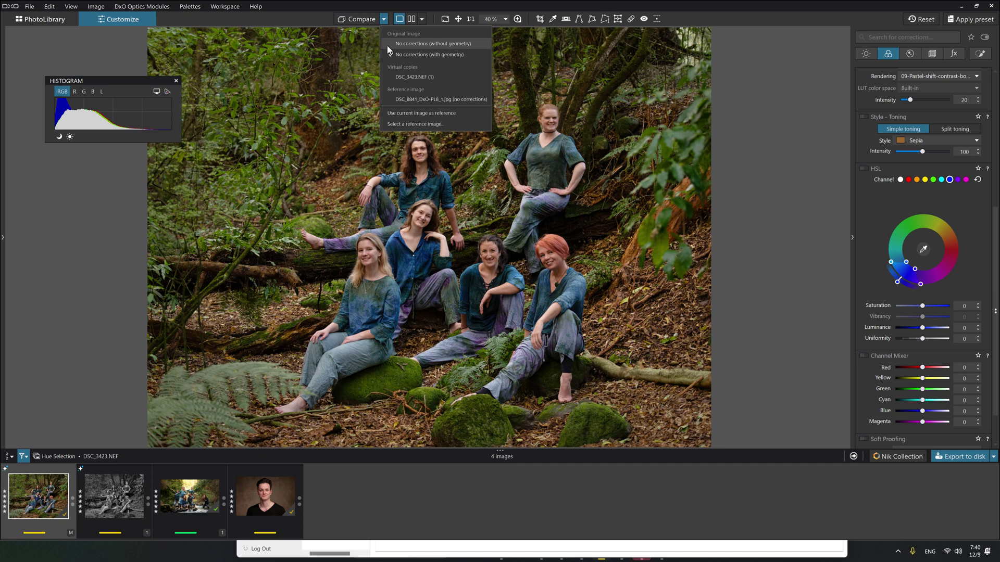
pyautogui.click(405, 76)
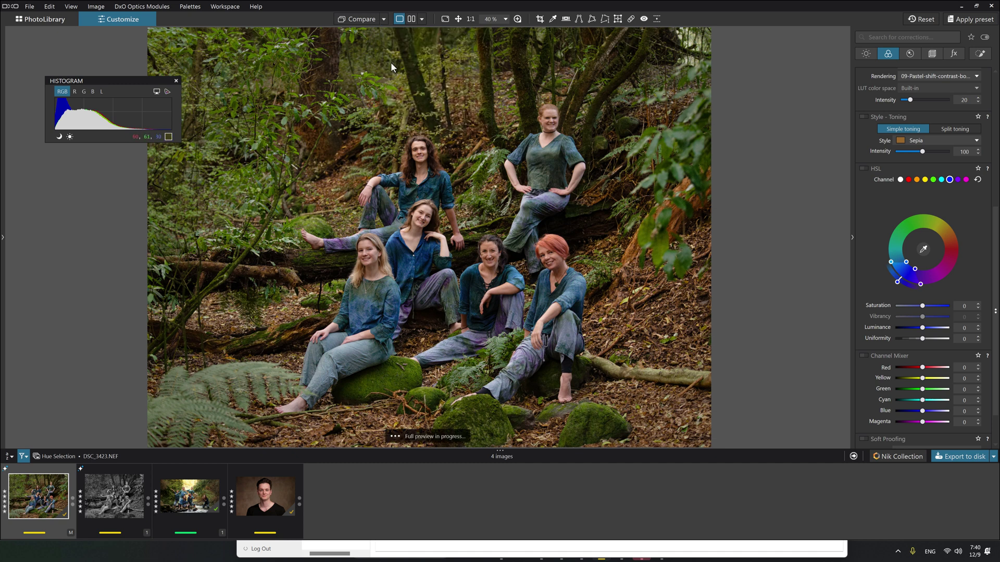
pyautogui.click(354, 18)
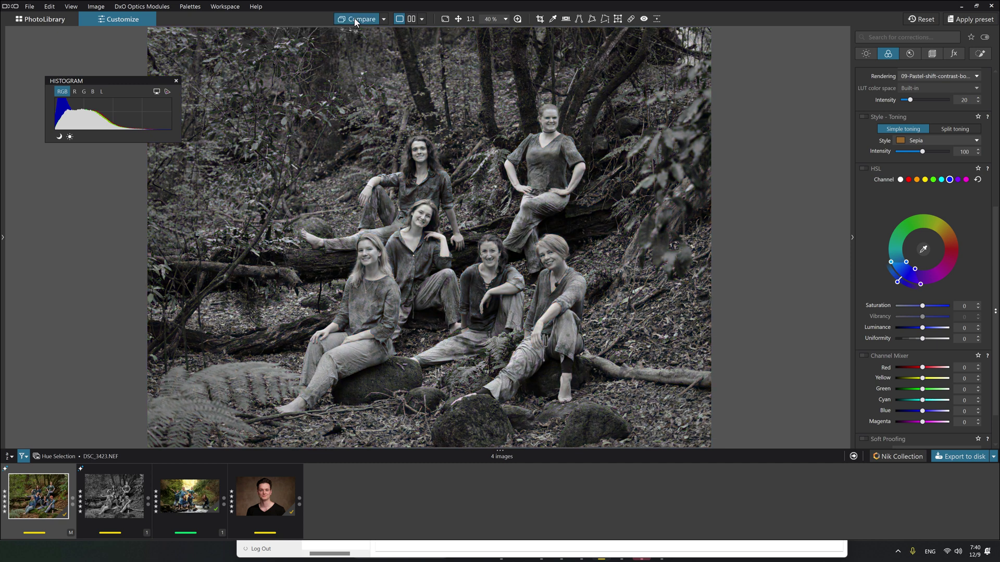
pyautogui.click(354, 17)
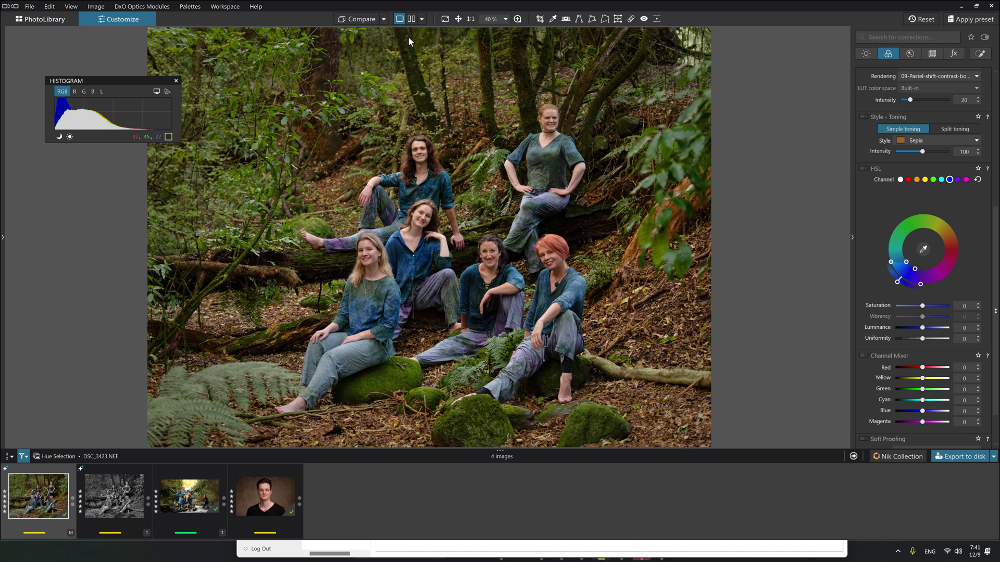
pyautogui.click(411, 18)
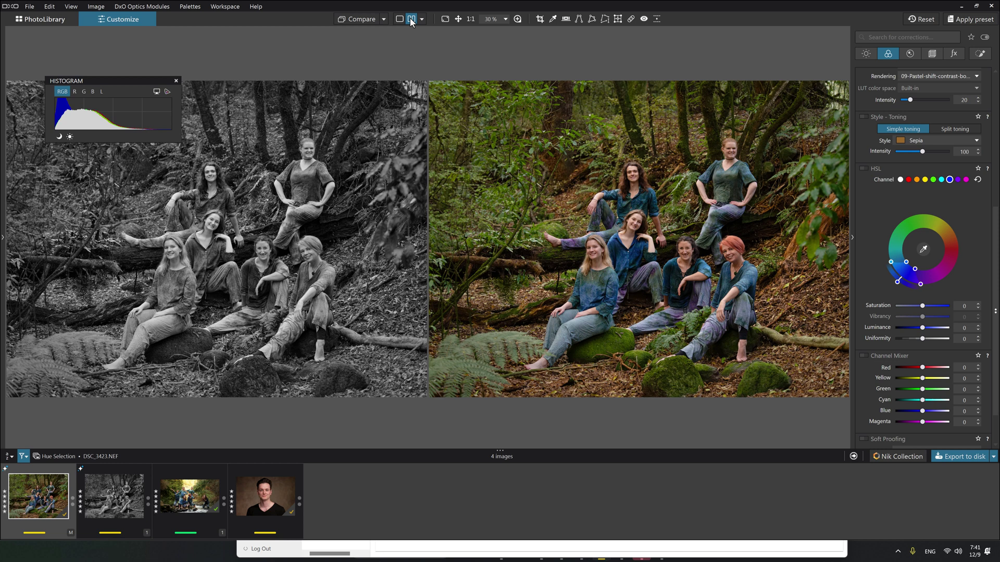
pyautogui.click(399, 19)
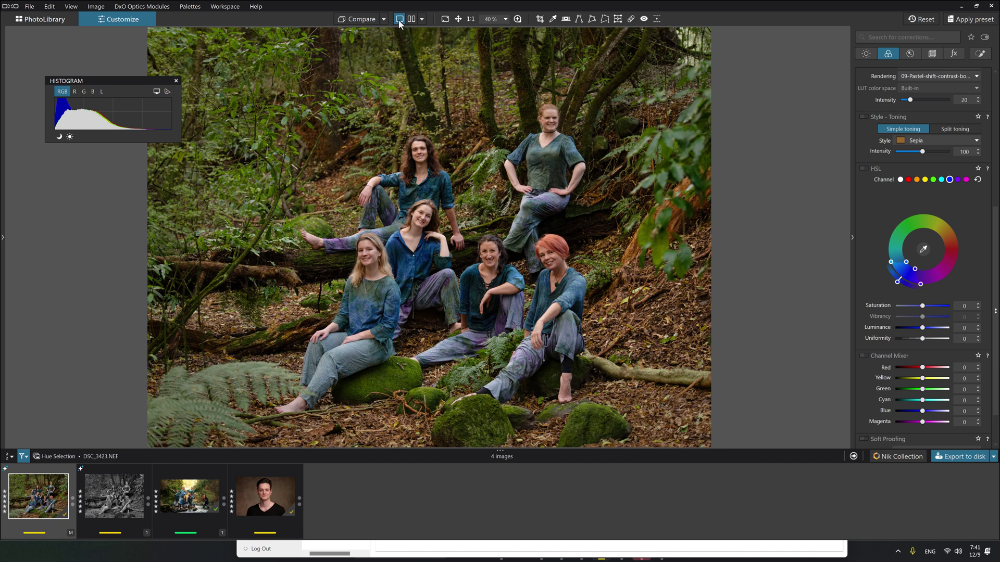
# Step: Open the stream group photo DSC_3445_Nik-1_DxO.tif and set it as the comparison reference image
pyautogui.click(181, 500)
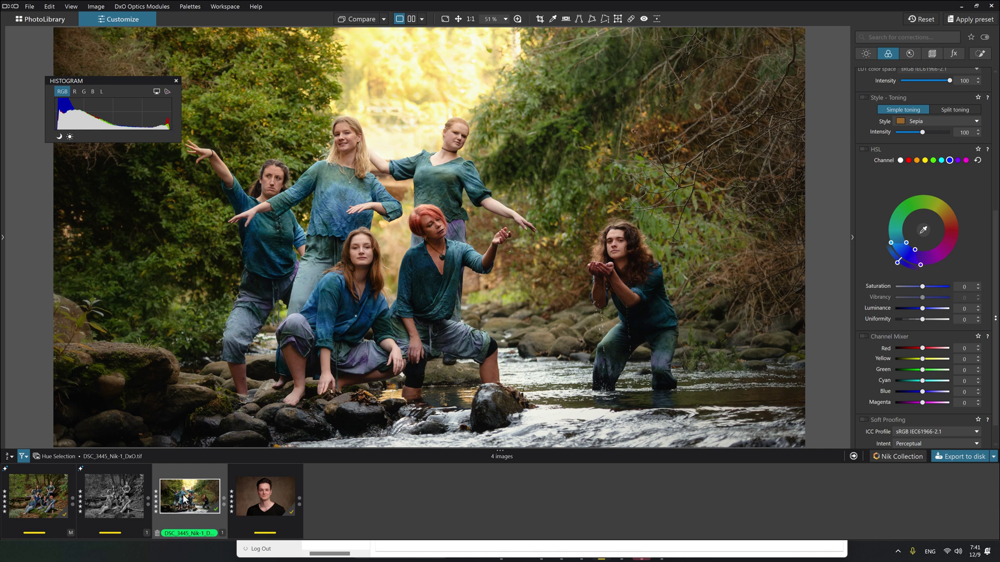
pyautogui.rightClick(187, 499)
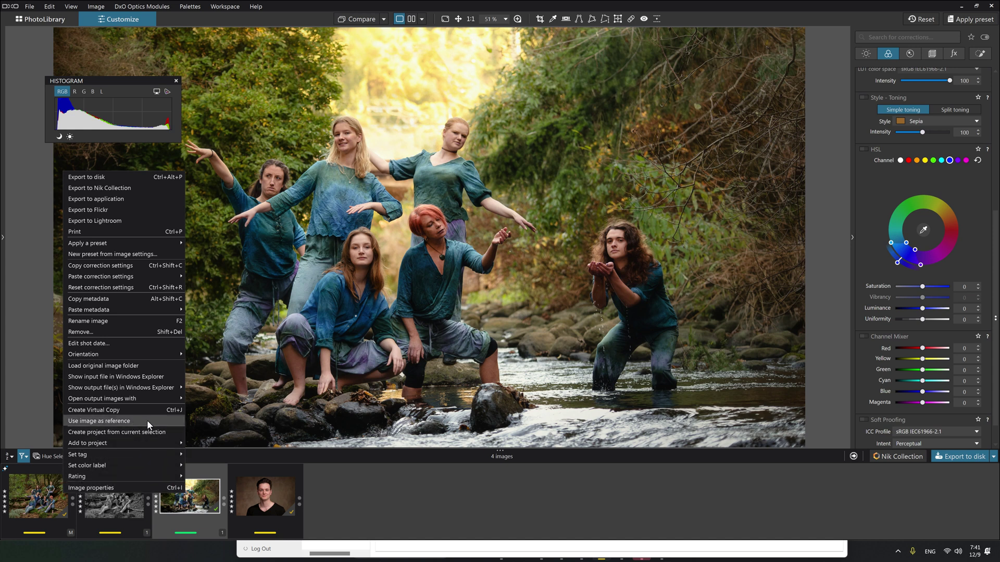
pyautogui.click(181, 491)
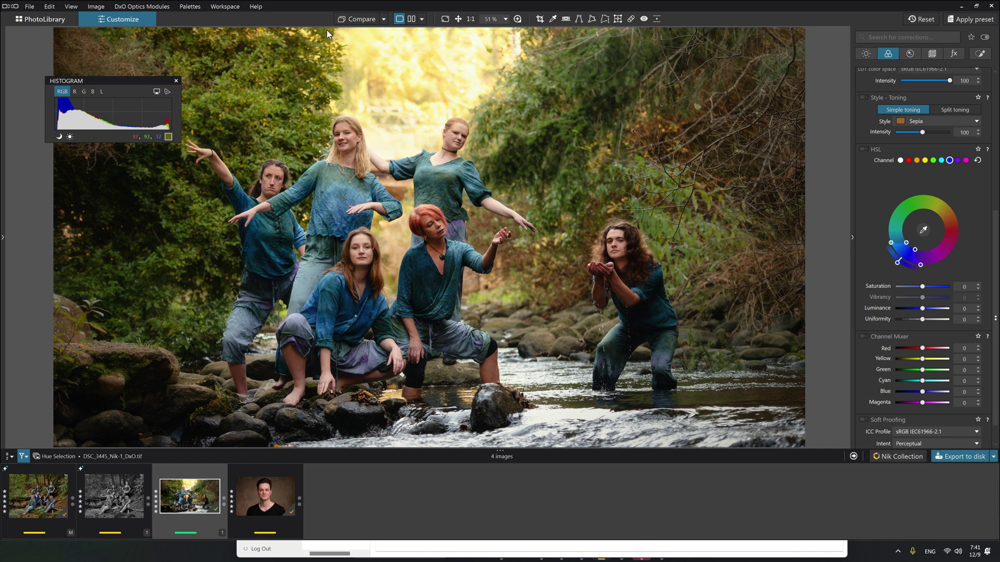
pyautogui.click(383, 19)
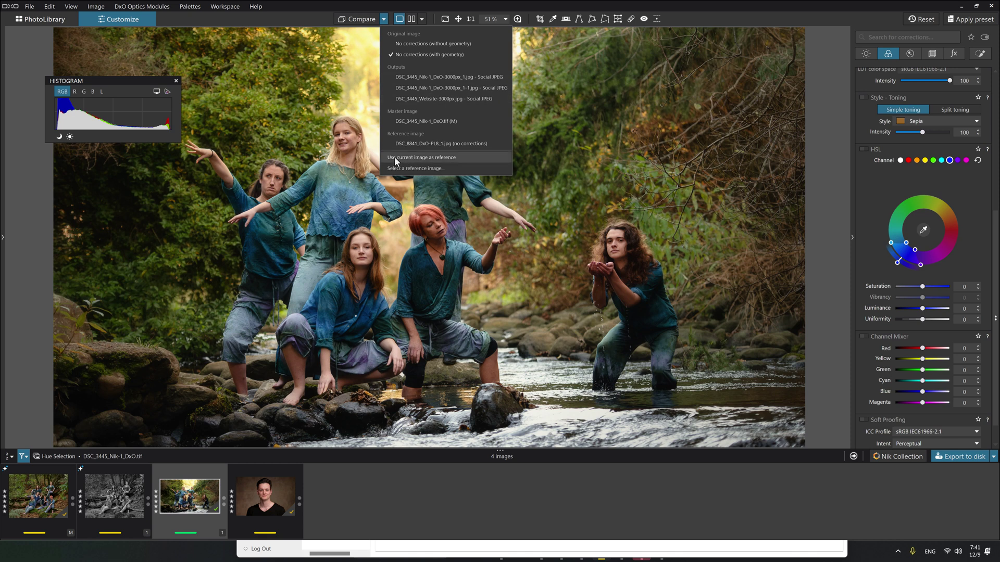
pyautogui.click(428, 157)
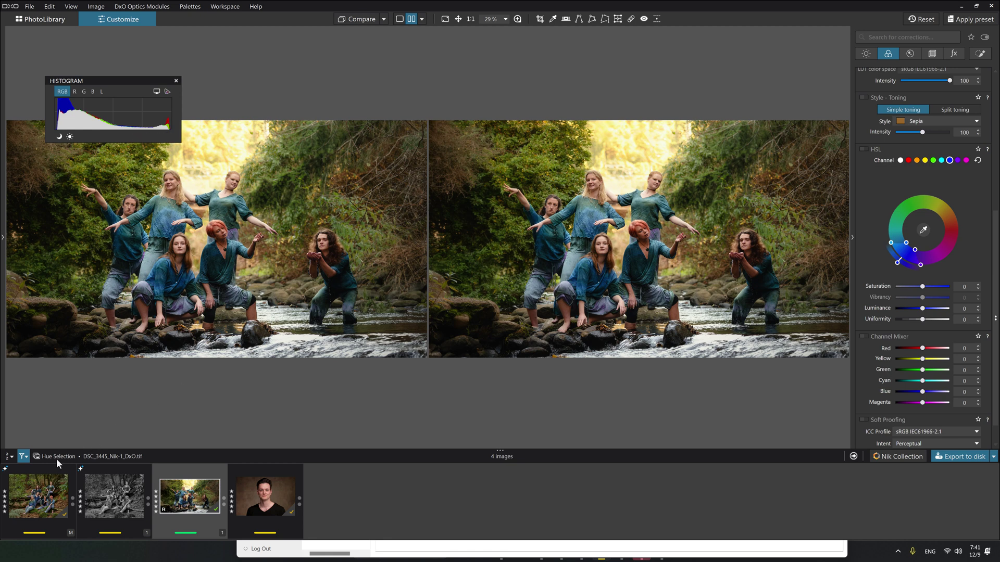
pyautogui.click(37, 496)
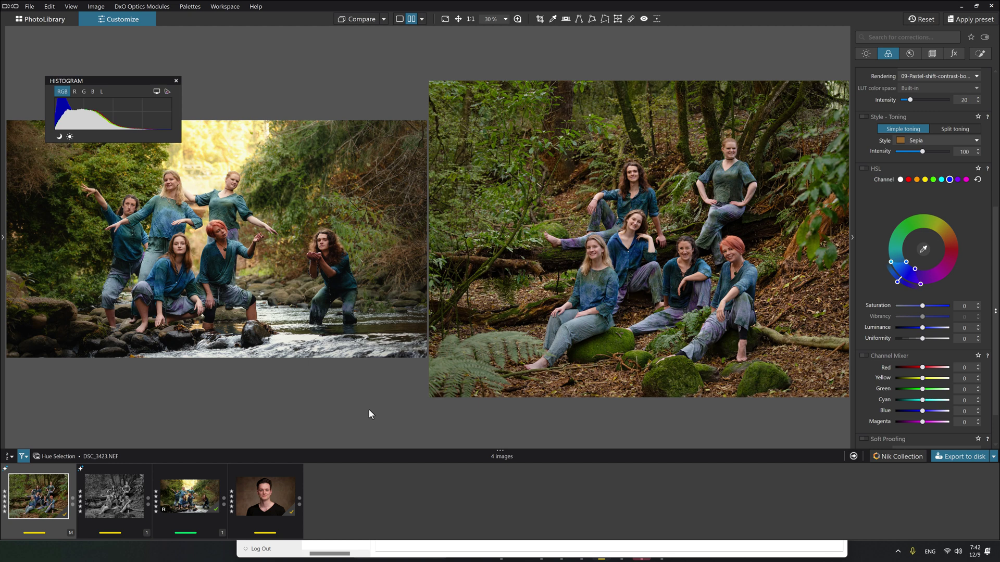
pyautogui.click(599, 245)
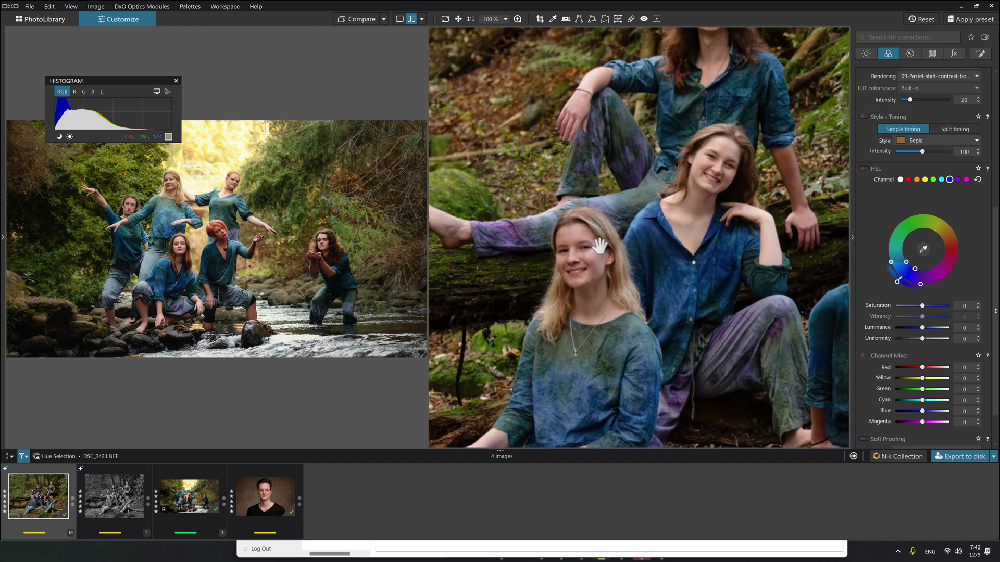
pyautogui.click(177, 242)
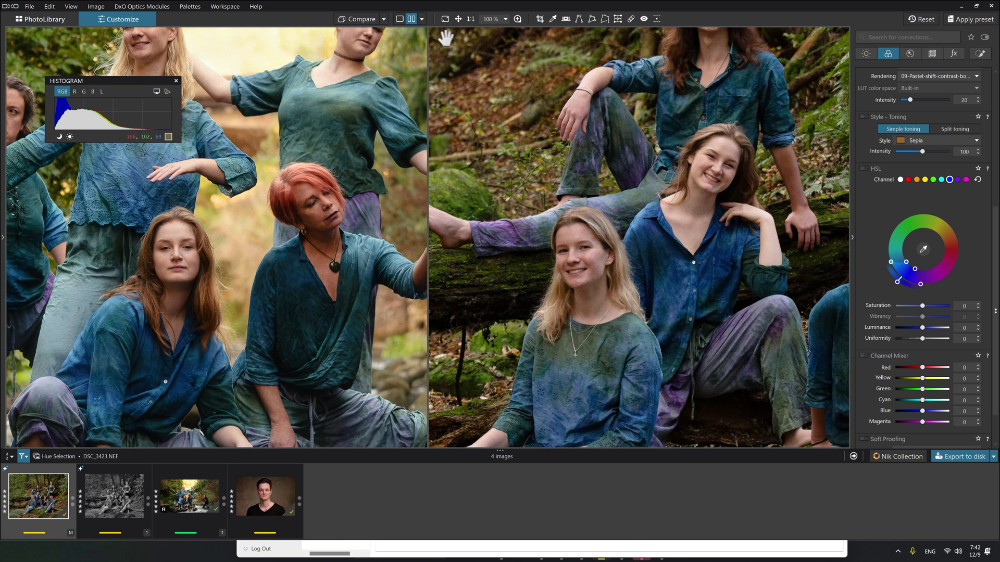
pyautogui.click(458, 19)
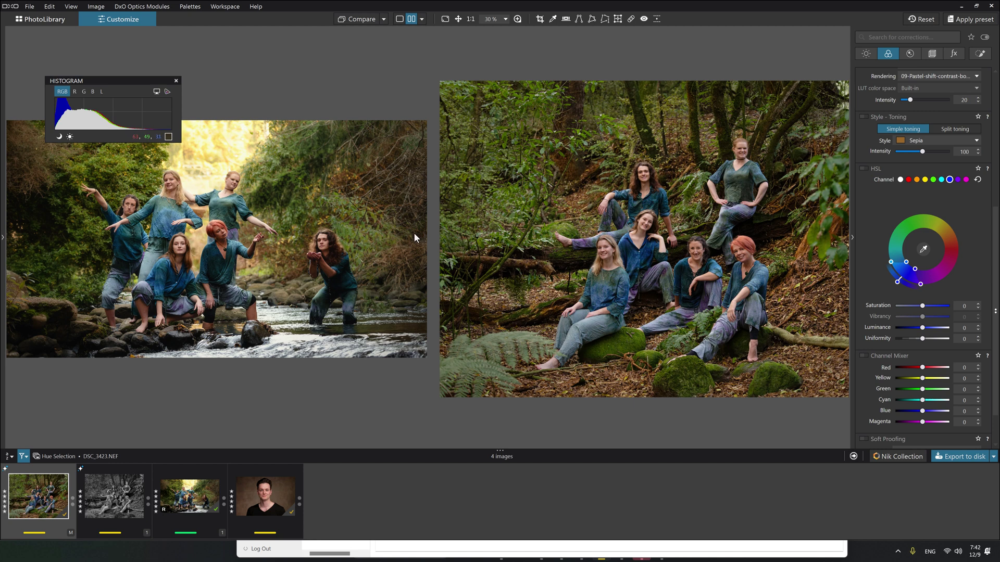
# Step: Open DSC_9007.NEF, compare it against 'No corrections (with geometry)', then show it alone
pyautogui.click(271, 498)
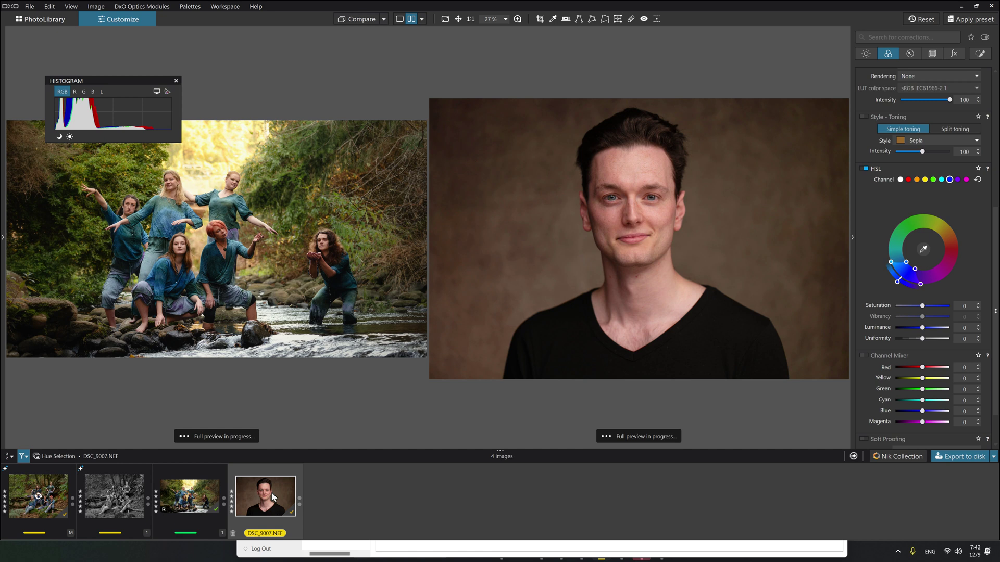
pyautogui.click(384, 19)
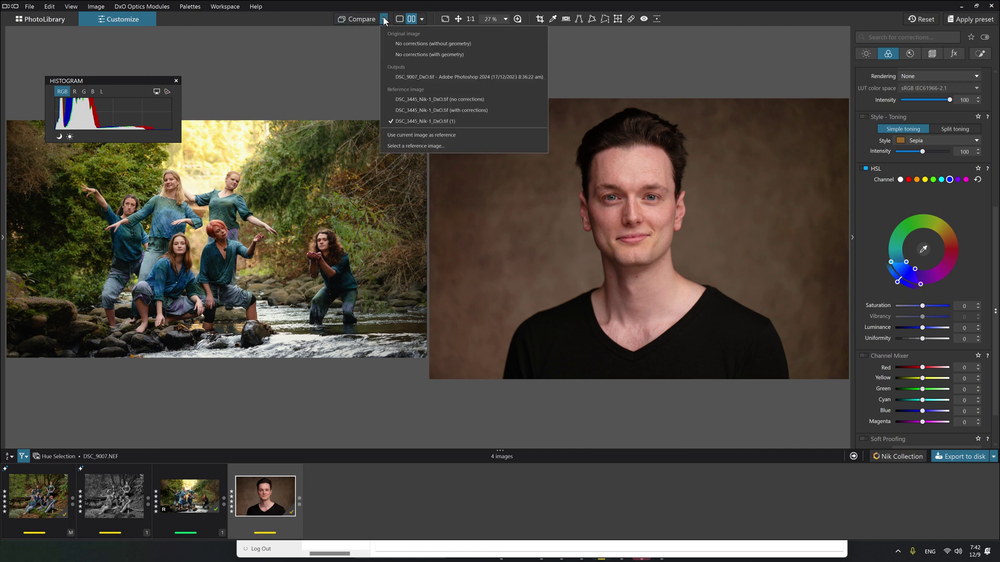
pyautogui.click(401, 53)
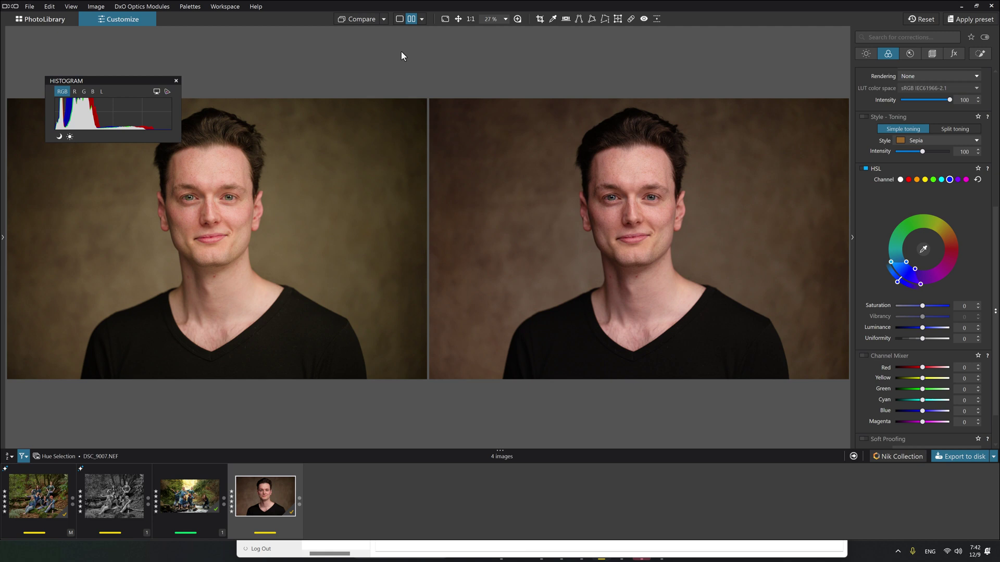
pyautogui.click(399, 18)
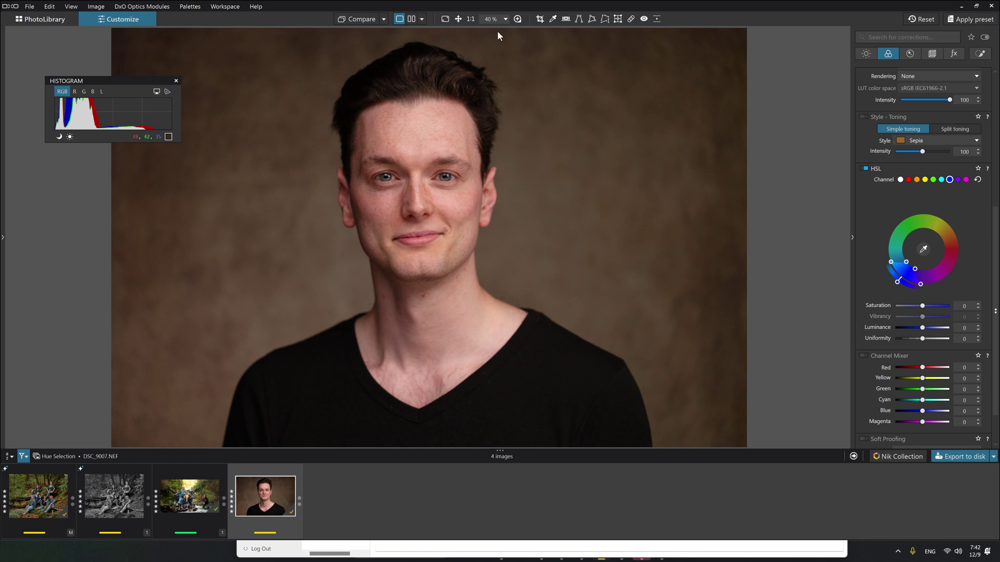
# Step: Crop the DSC_9007.NEF headshot to a 5 × 4 ratio around face and shoulders (2974 × 3718 px)
pyautogui.click(538, 21)
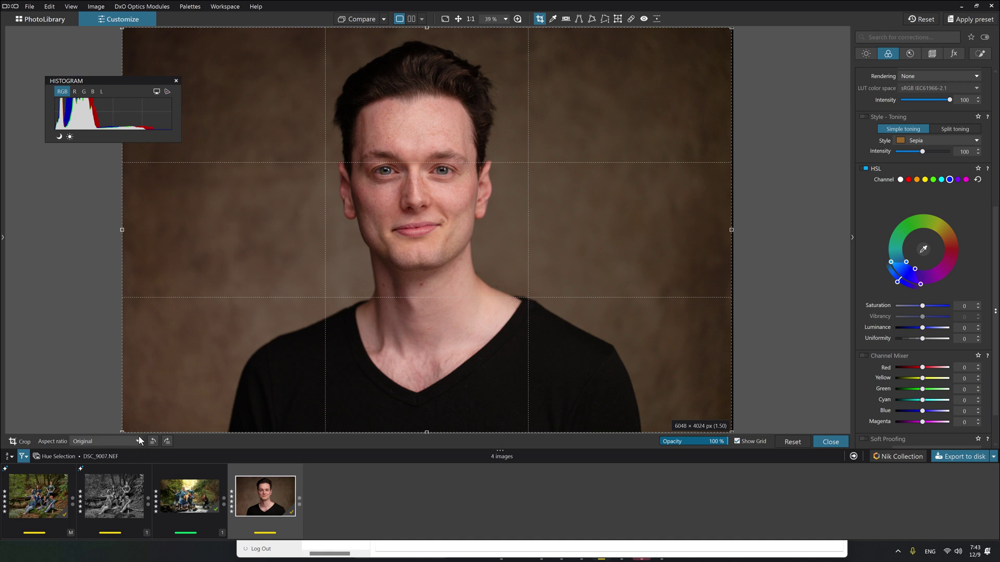
pyautogui.moveTo(122, 432); pyautogui.dragTo(407, 412)
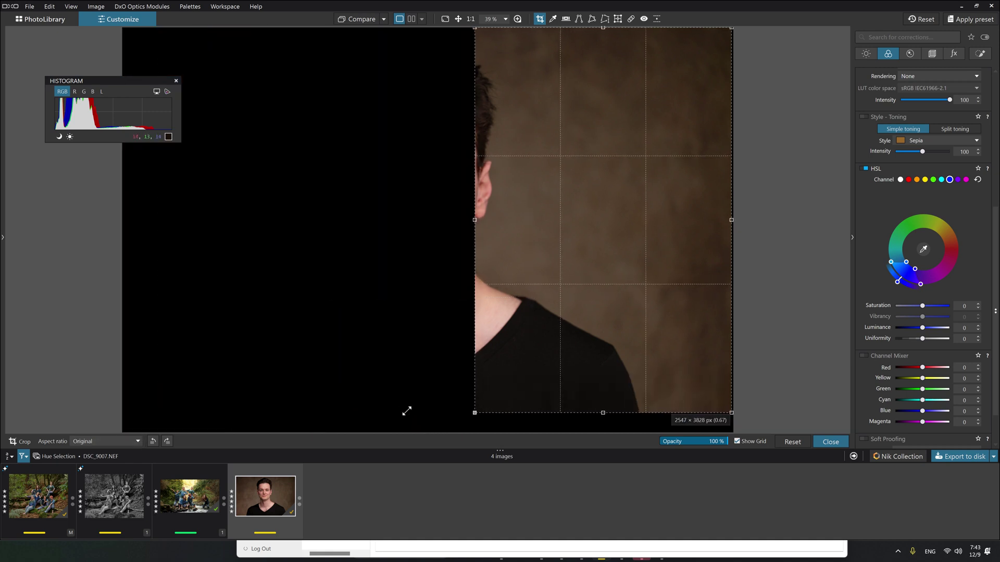
pyautogui.moveTo(573, 328); pyautogui.dragTo(394, 346)
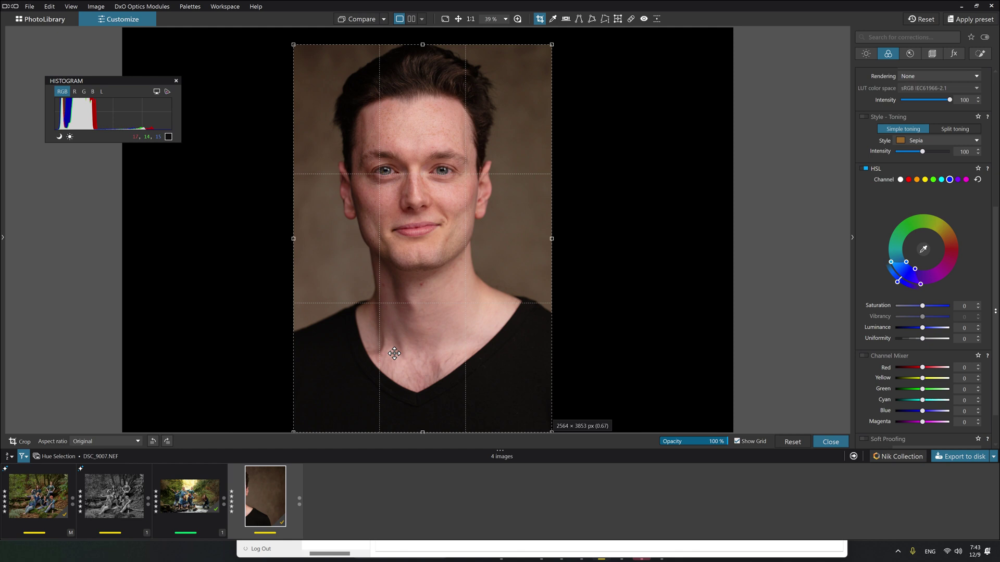
pyautogui.click(137, 440)
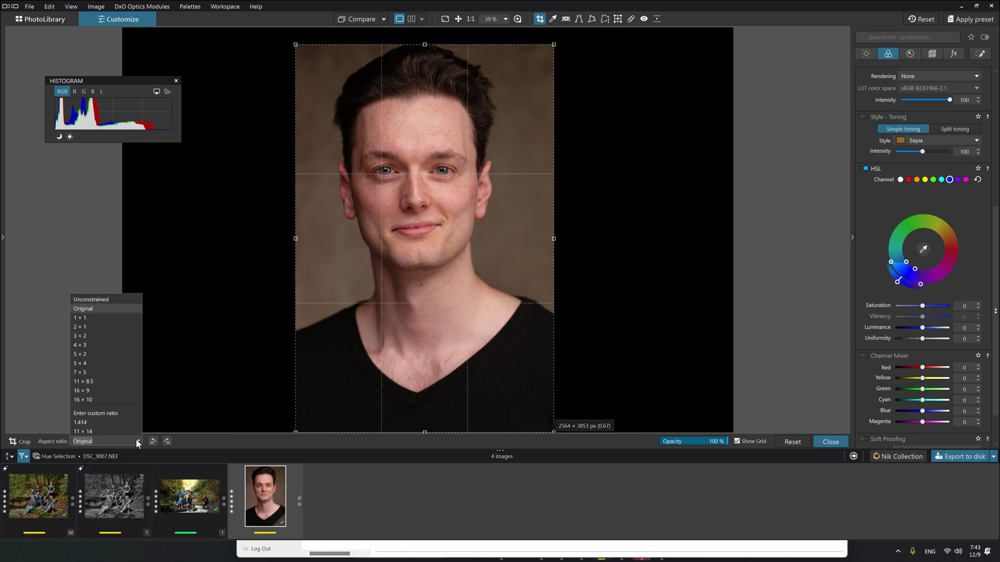
pyautogui.click(85, 364)
pyautogui.moveTo(432, 234); pyautogui.dragTo(410, 243)
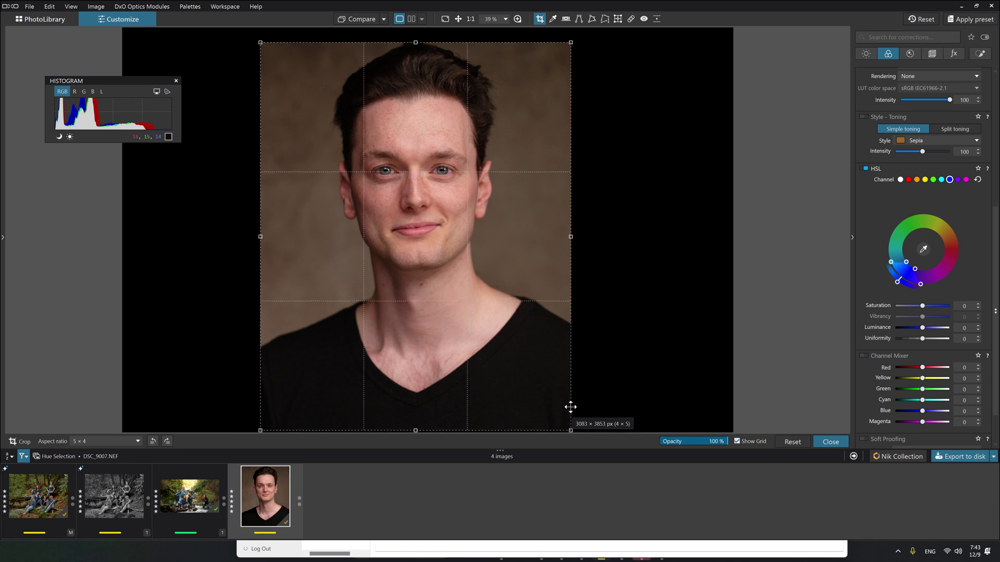
pyautogui.moveTo(570, 430); pyautogui.dragTo(561, 418)
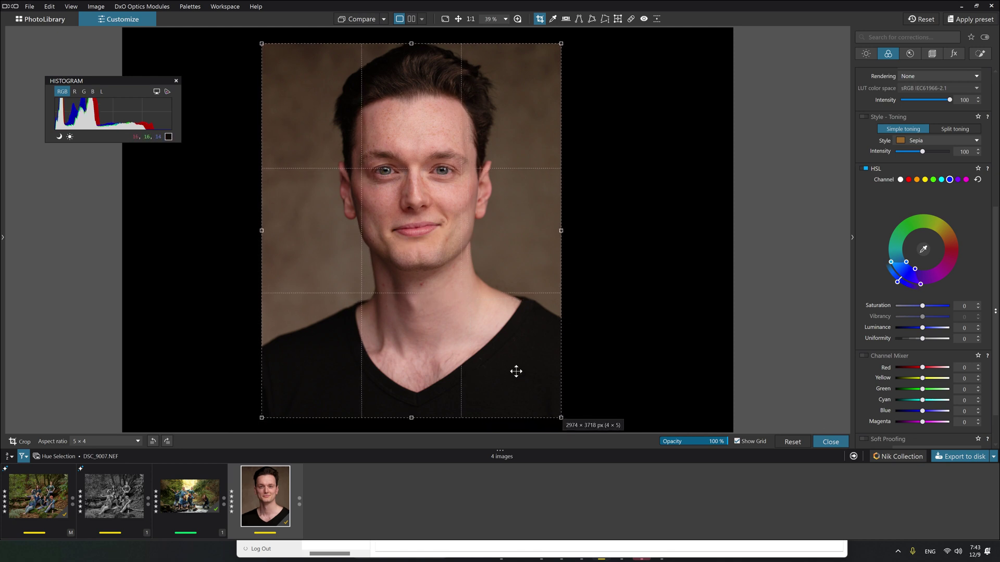
pyautogui.moveTo(515, 371); pyautogui.dragTo(525, 374)
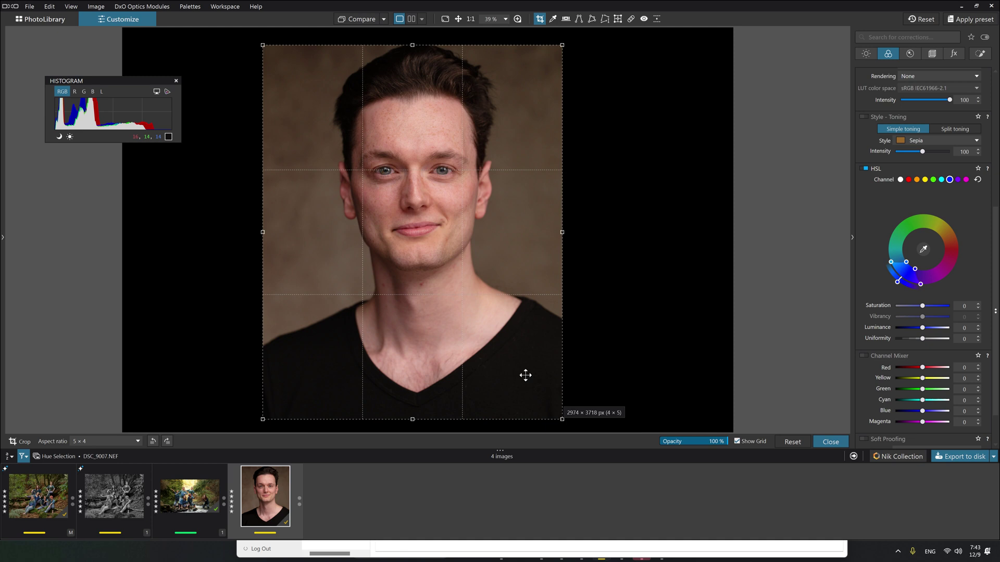
pyautogui.click(828, 443)
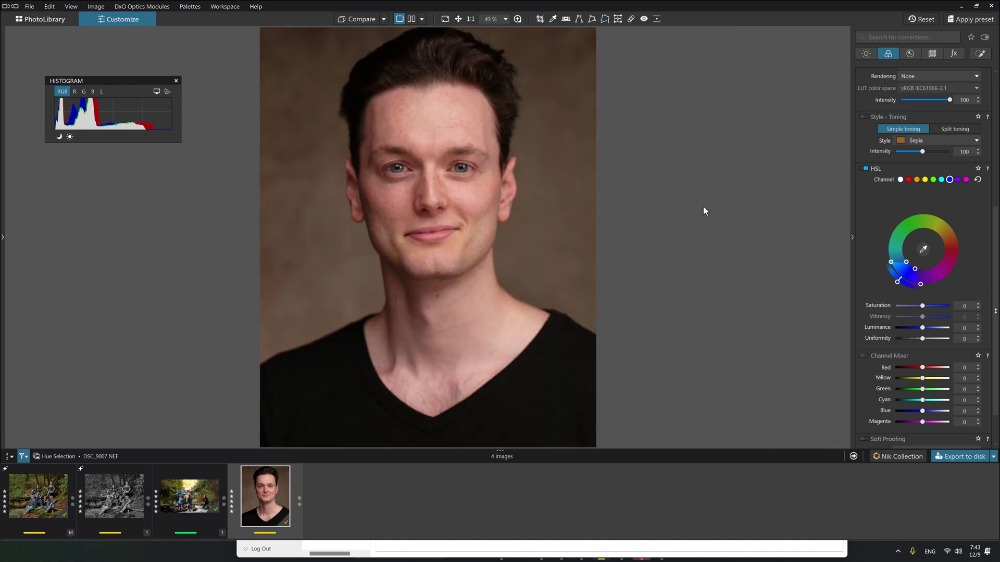
# Step: Load DSC_8841_DxO-PL8_1.jpg from the Compare folder as the reference image
pyautogui.click(384, 19)
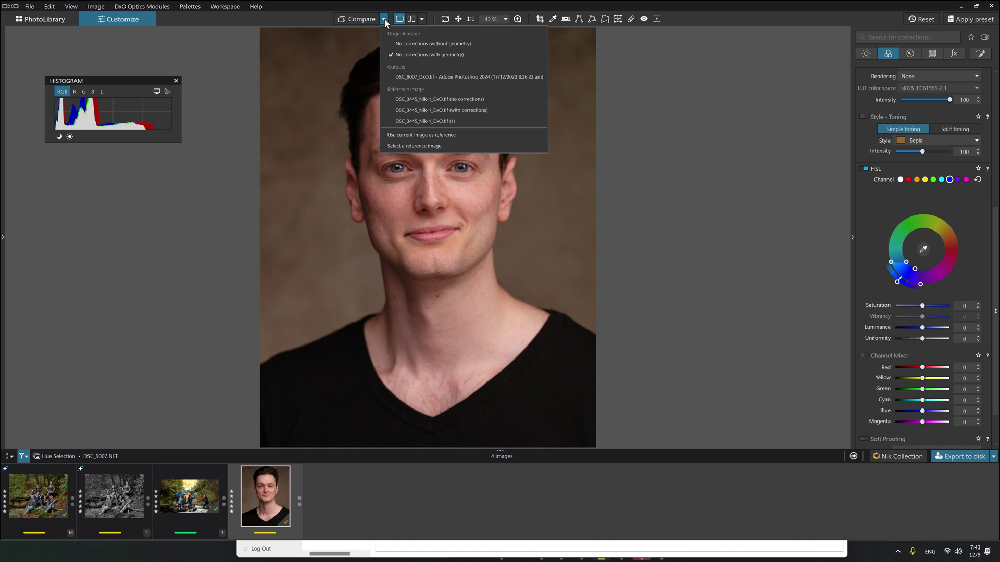
pyautogui.click(407, 146)
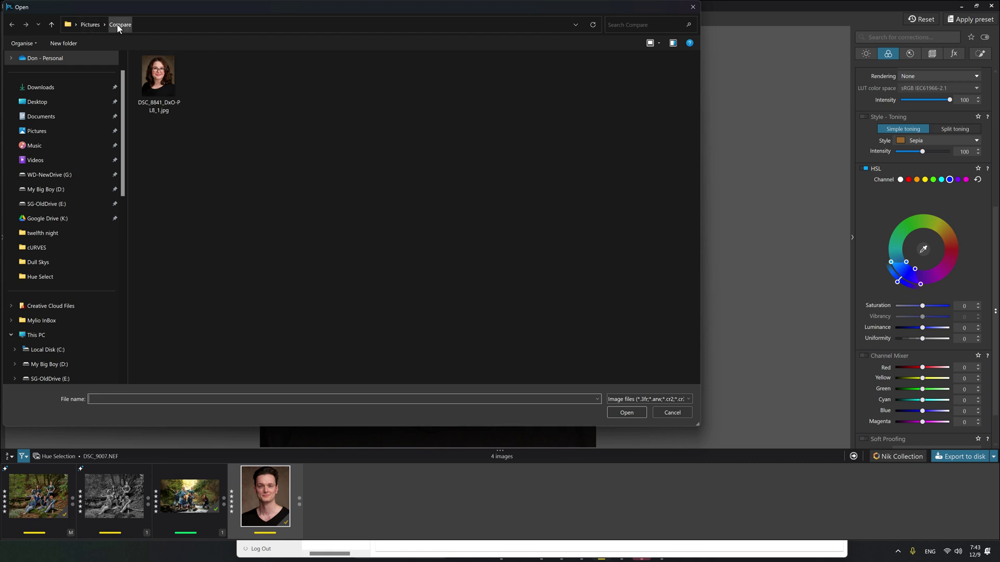
pyautogui.click(161, 74)
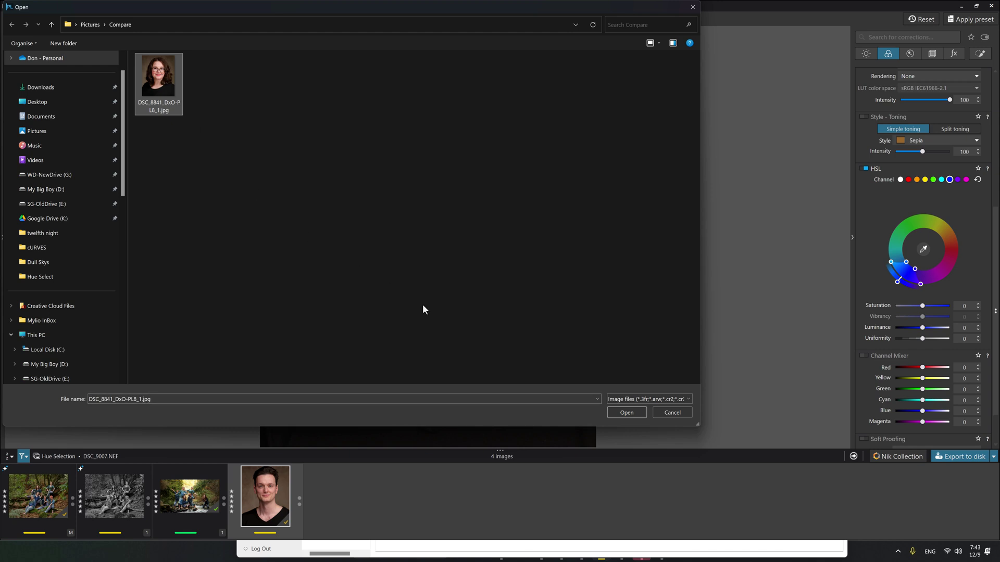
pyautogui.click(627, 412)
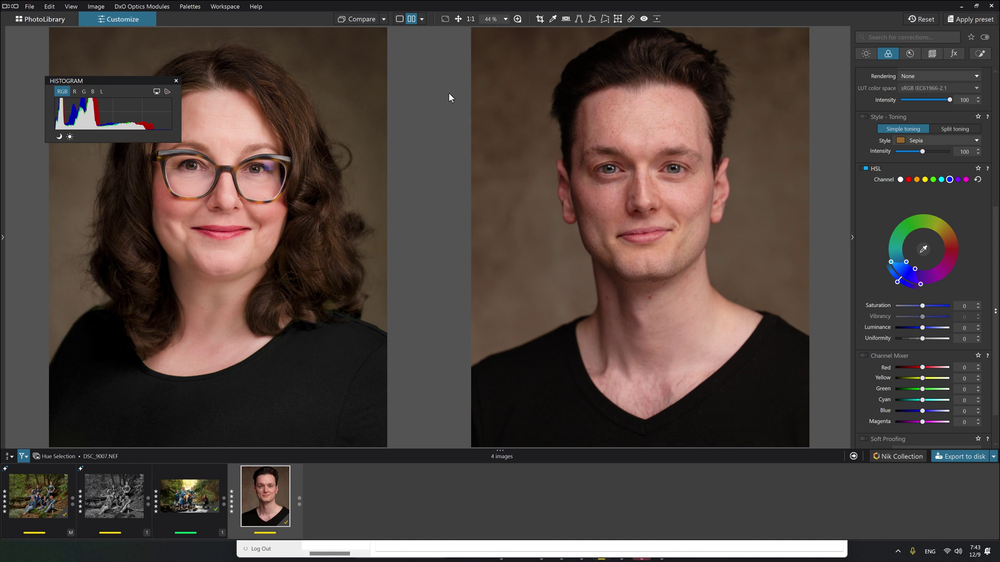
# Step: Tighten the headshot's 4 × 5 crop to 2798 × 3498 px and show it beside the reference
pyautogui.click(539, 20)
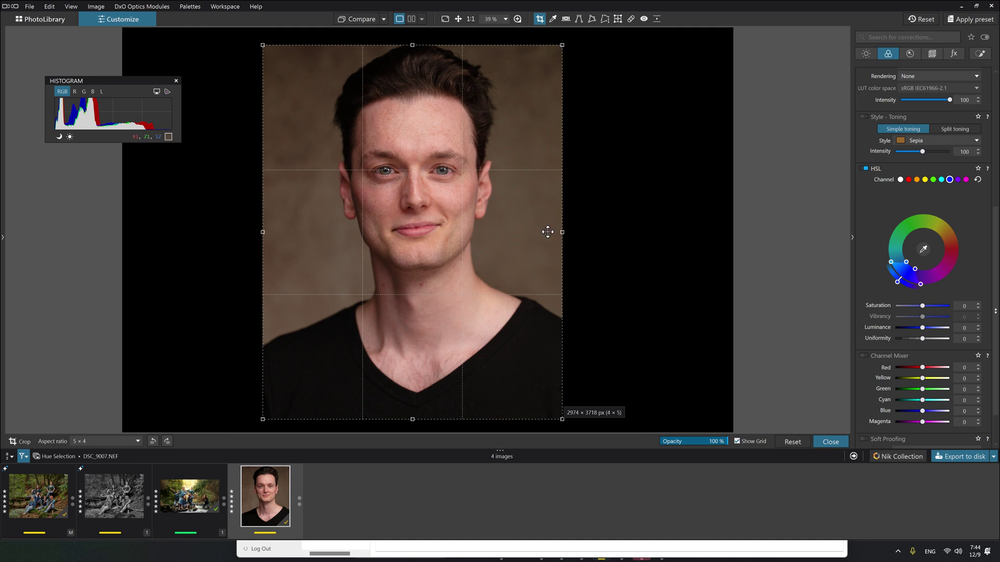
pyautogui.moveTo(562, 418); pyautogui.dragTo(544, 400)
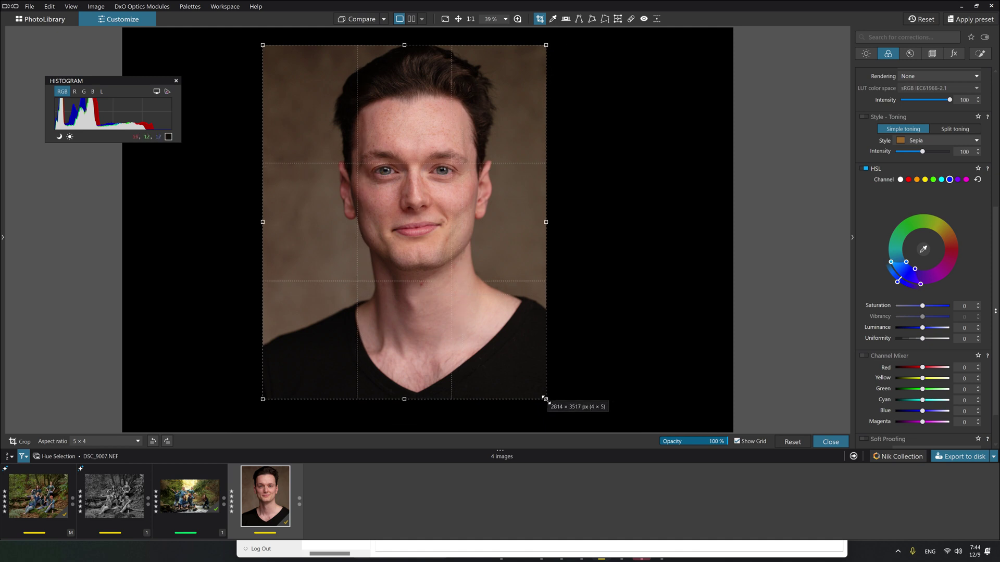
pyautogui.moveTo(502, 372); pyautogui.dragTo(511, 376)
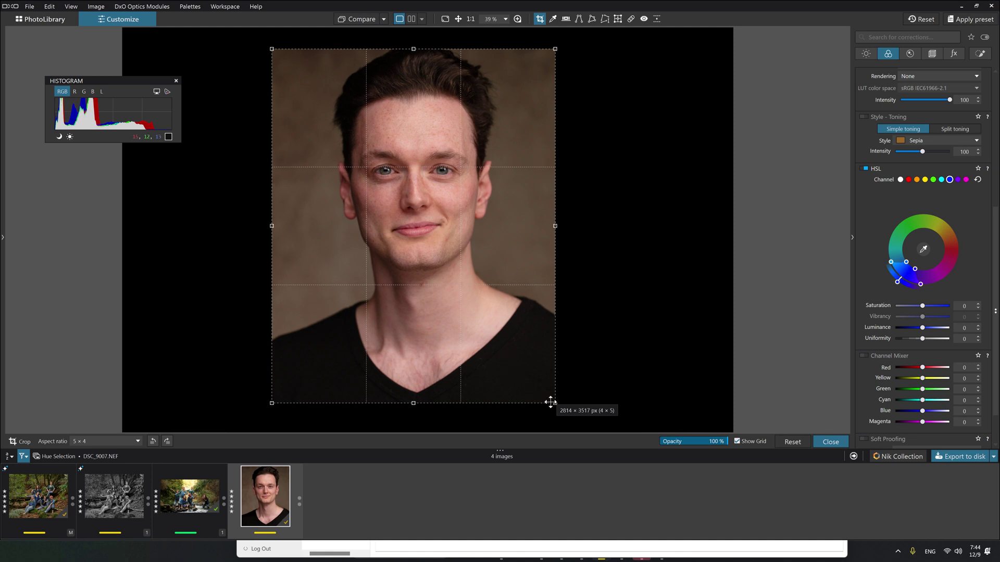
pyautogui.moveTo(551, 402); pyautogui.dragTo(549, 402)
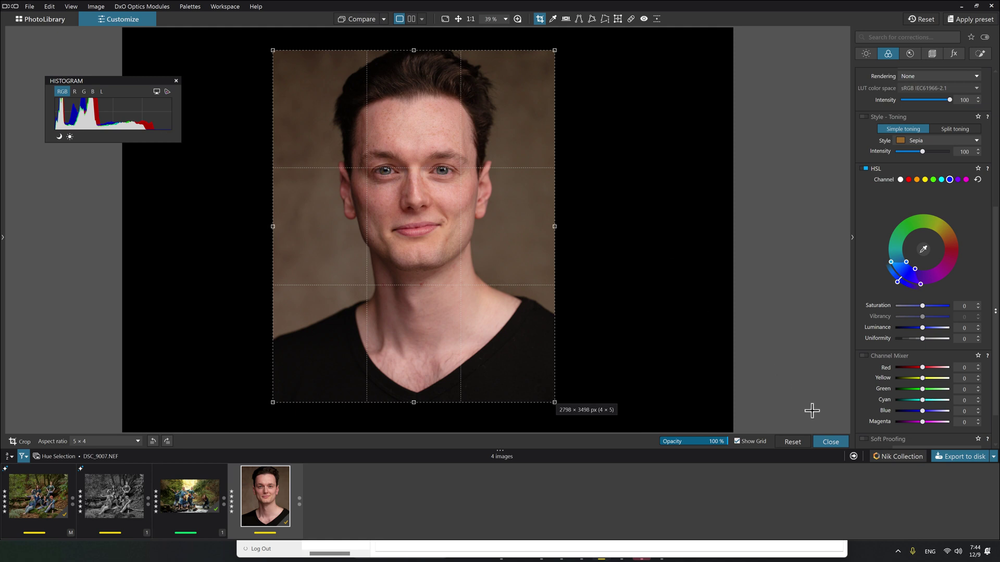
pyautogui.click(830, 442)
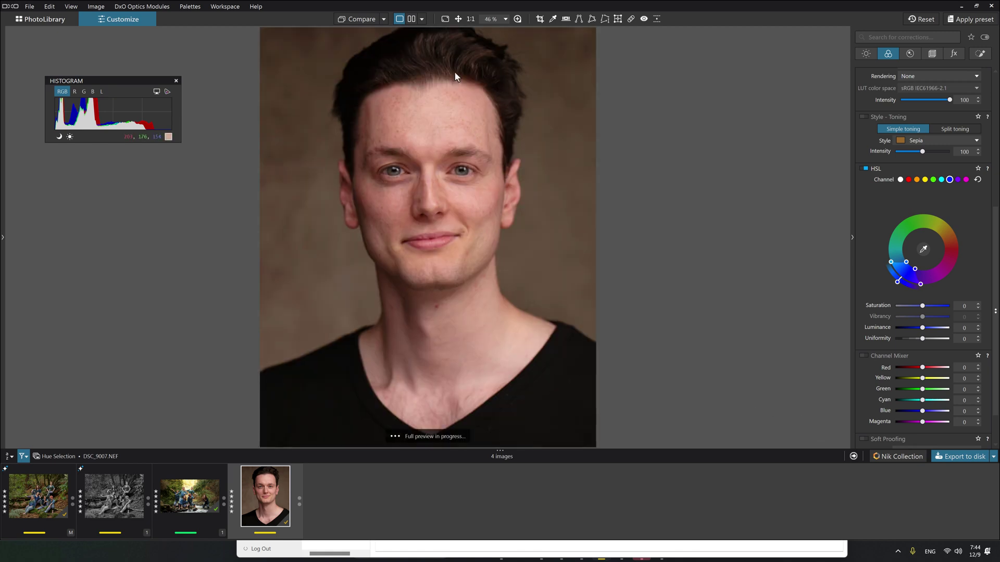
pyautogui.click(411, 19)
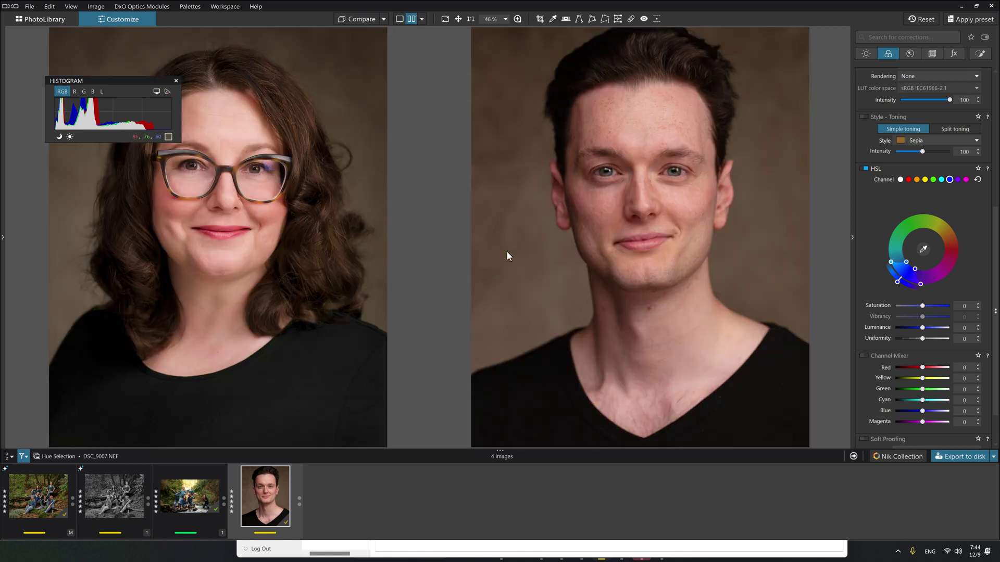